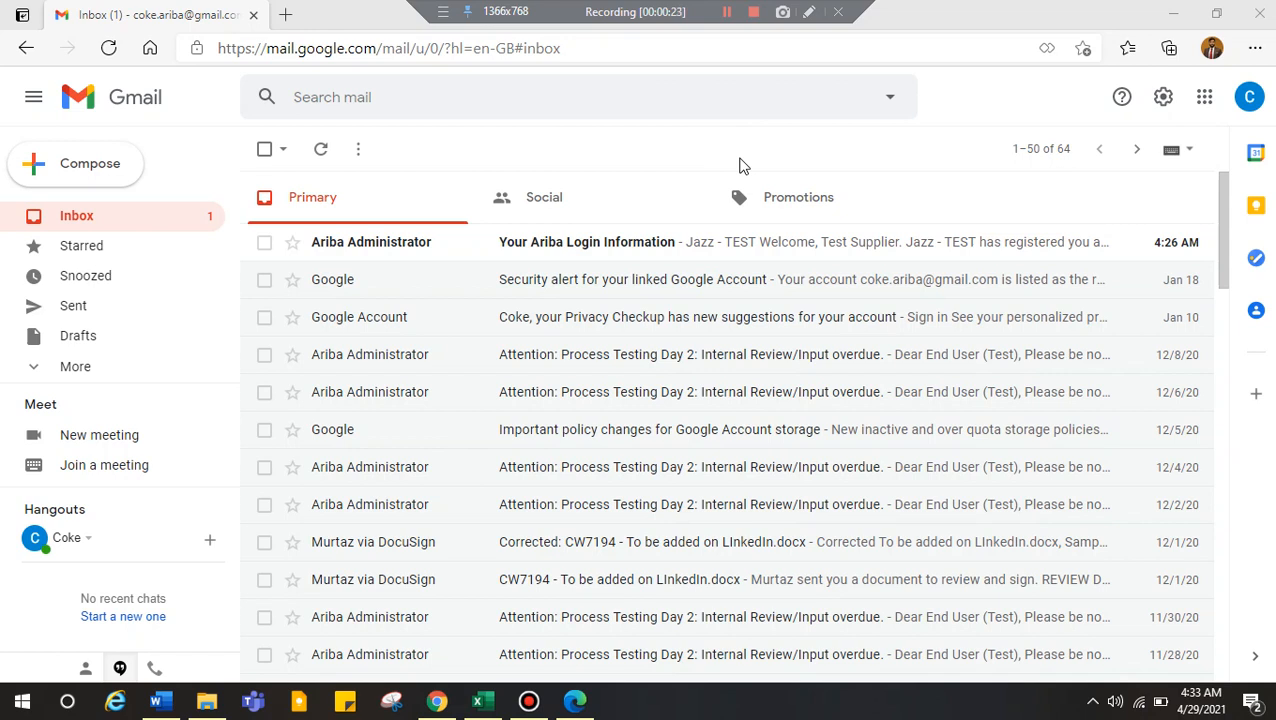
Open the "Your Ariba Login Information" email, follow its Click Here registration link and start signing up for a supplier account.
click(672, 252)
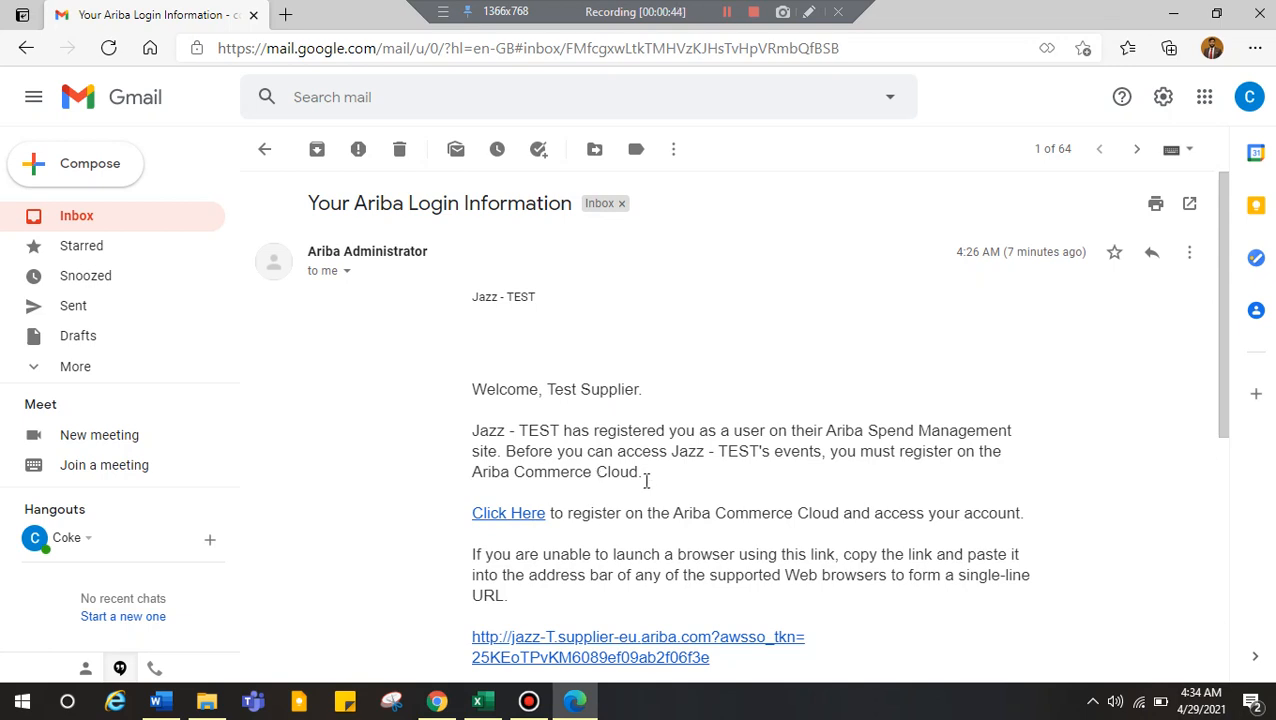
scroll(660, 488, down, 1)
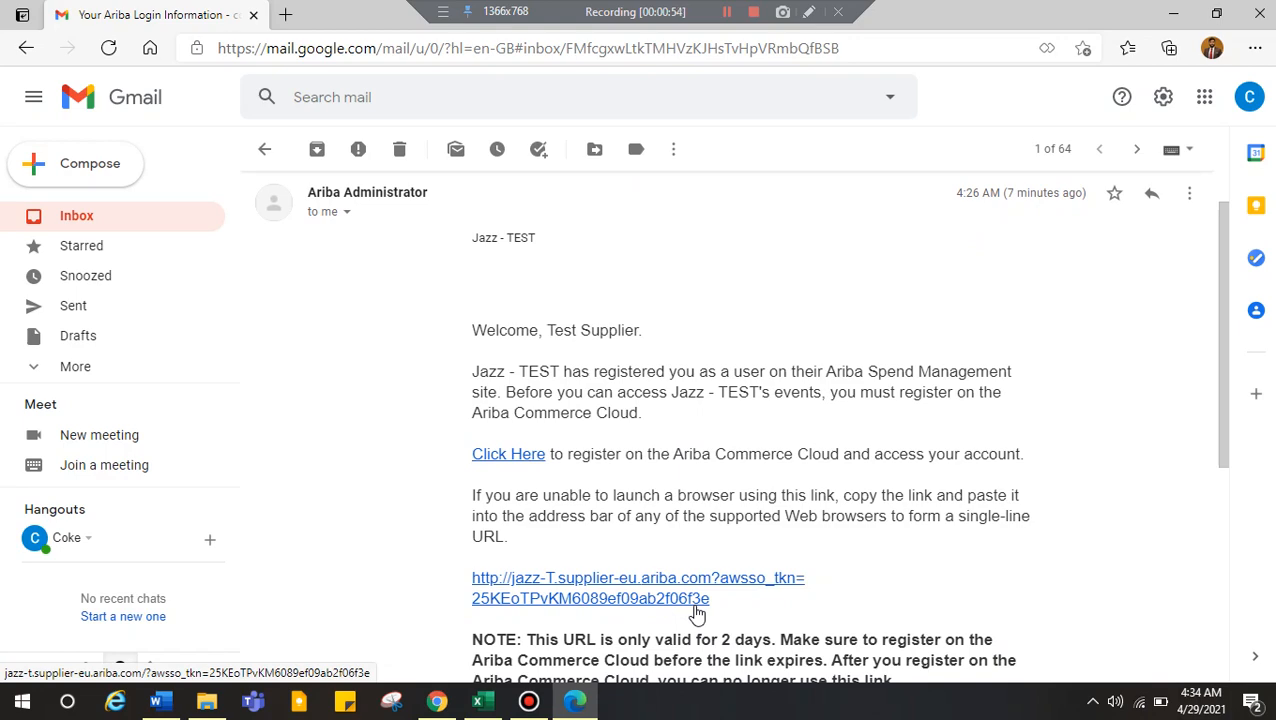
click(285, 14)
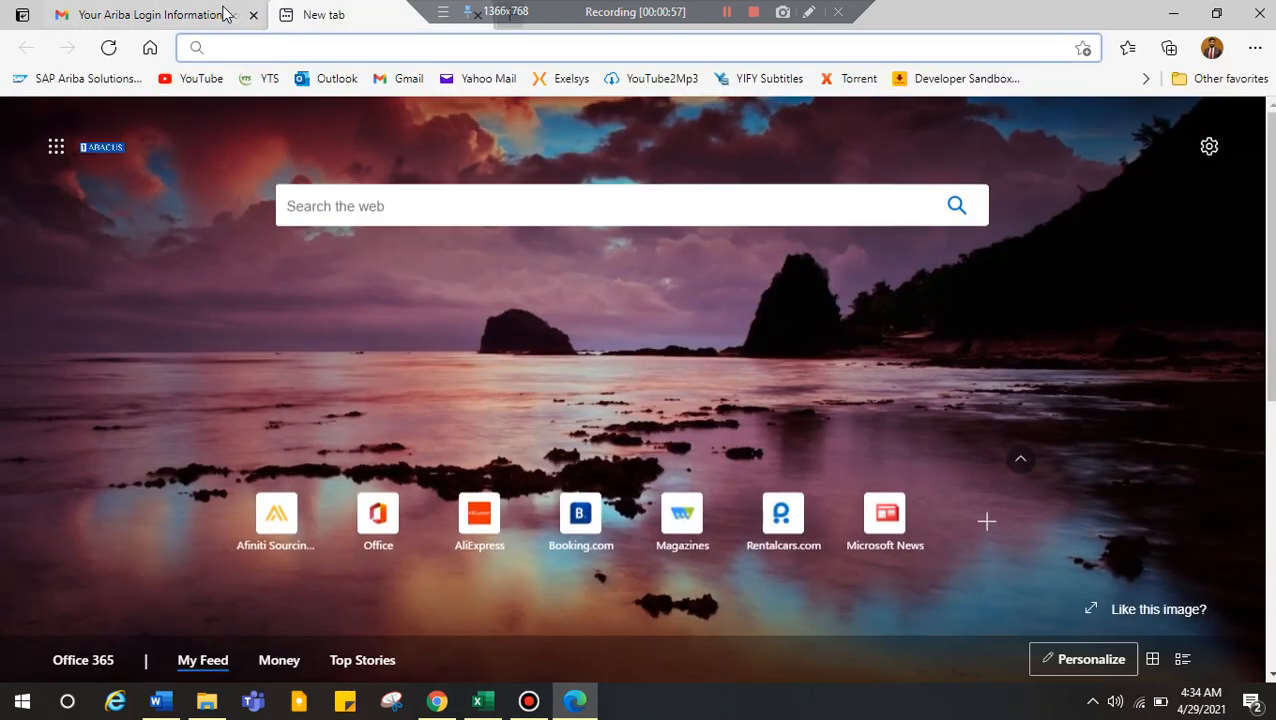
click(225, 13)
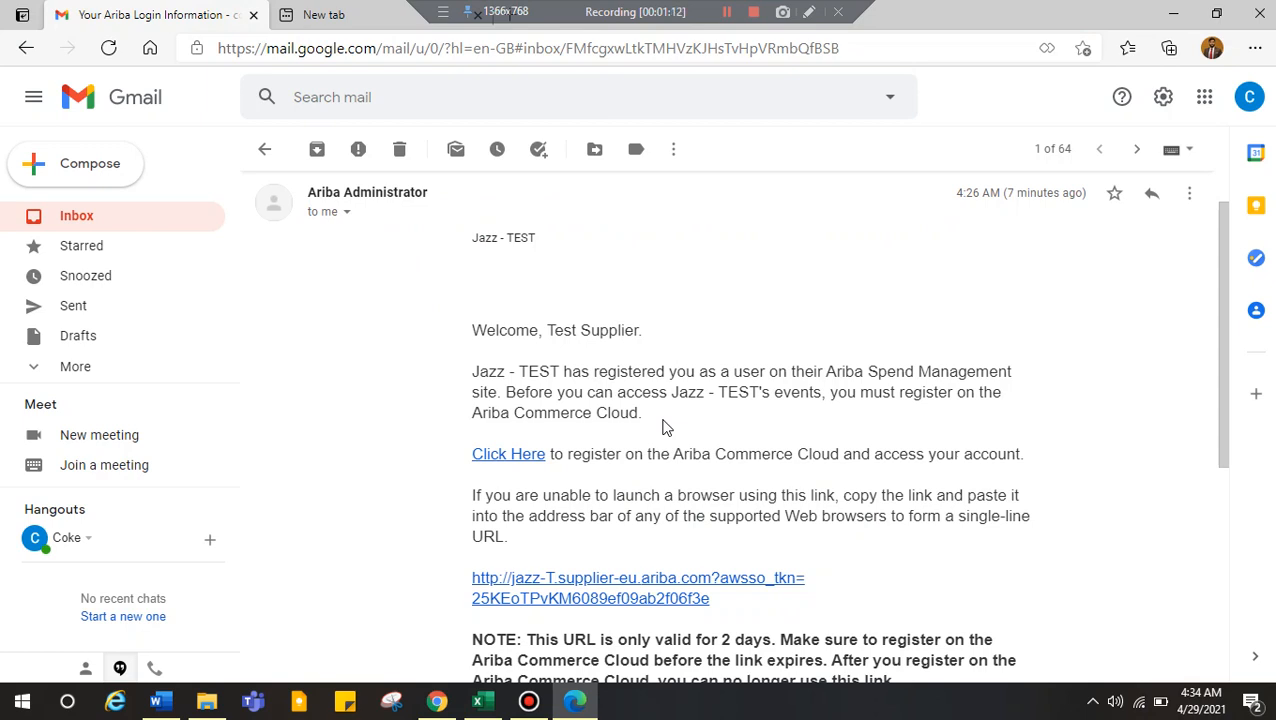
click(525, 462)
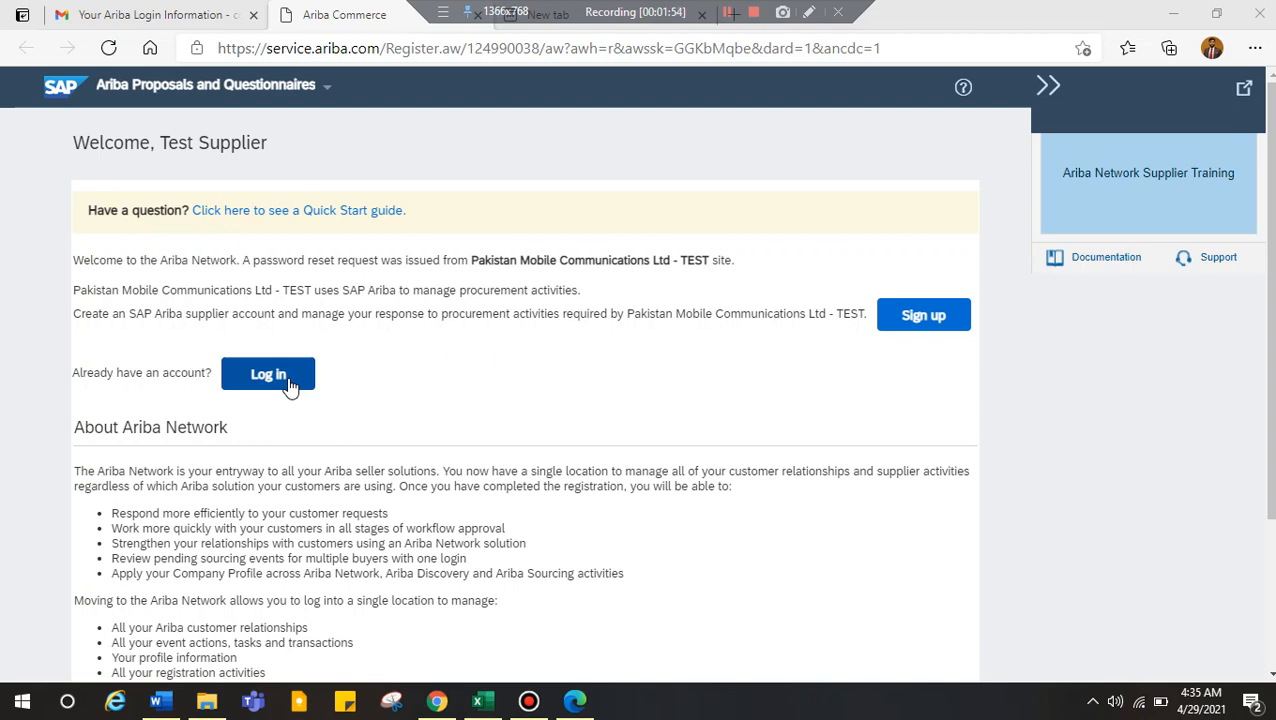
click(918, 322)
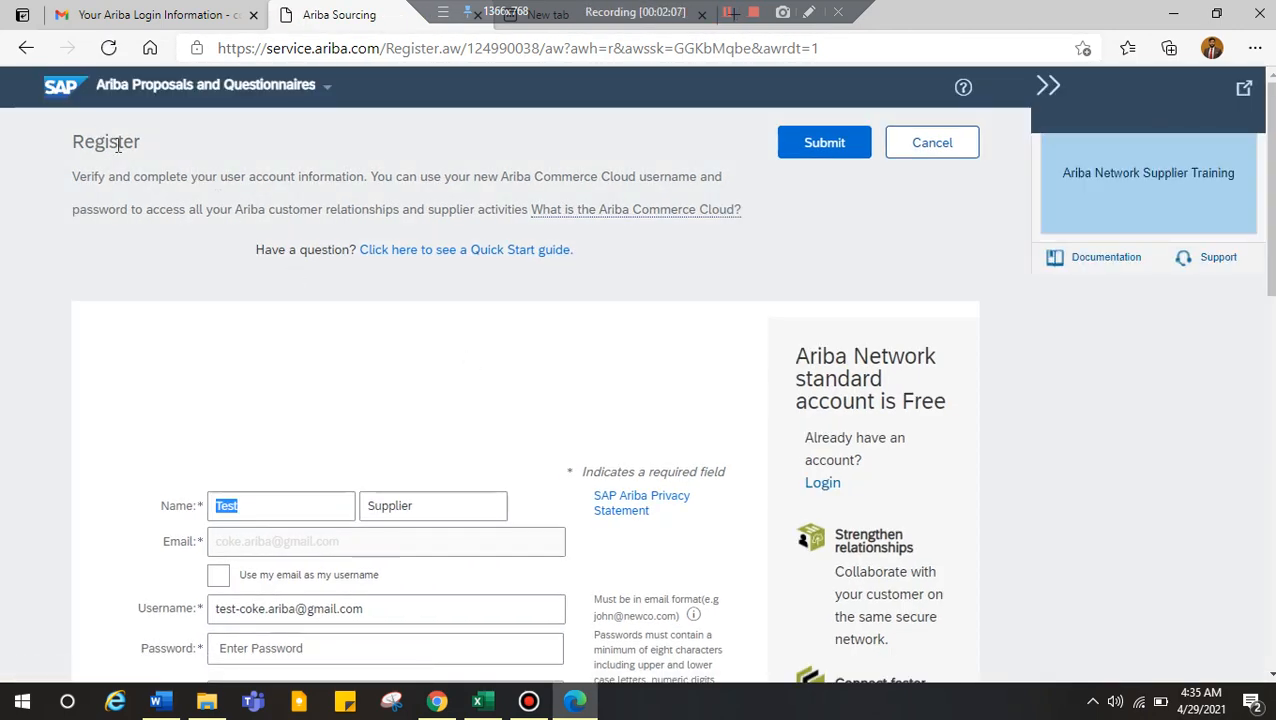
Review the registration form's name, email, username and password fields along with the password requirements.
scroll(463, 396, down, 1)
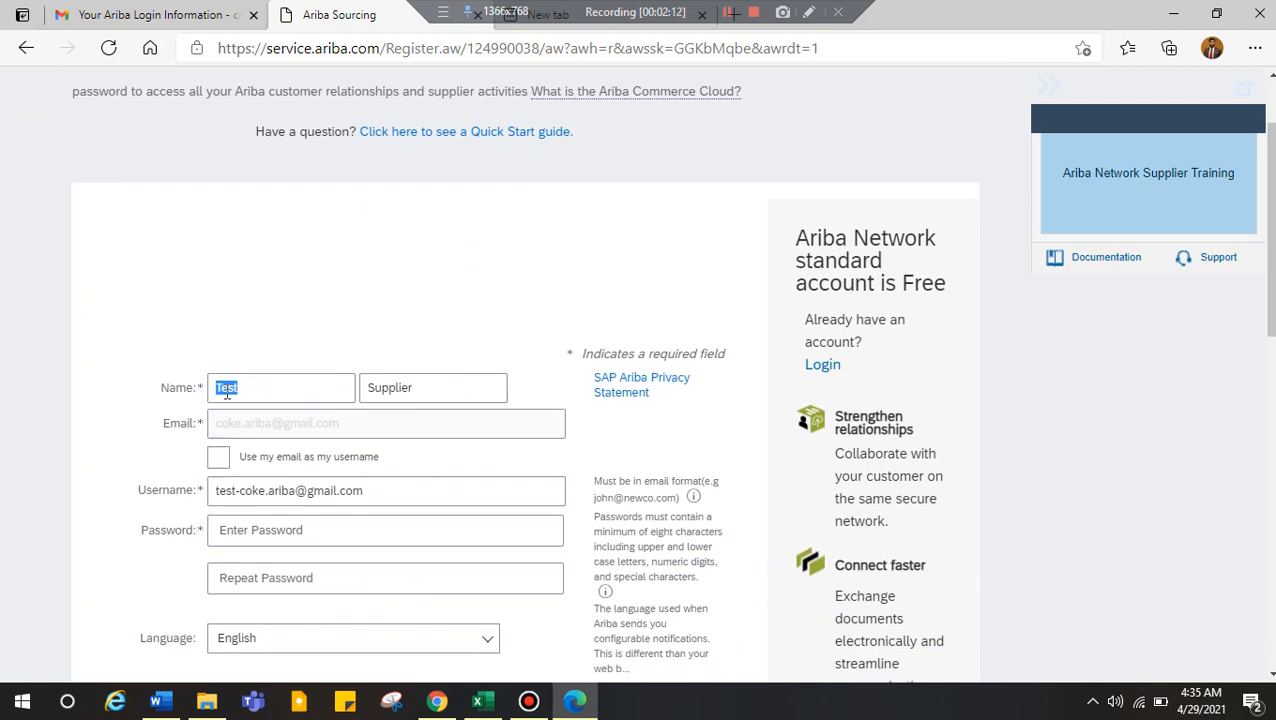
scroll(226, 393, down, 1)
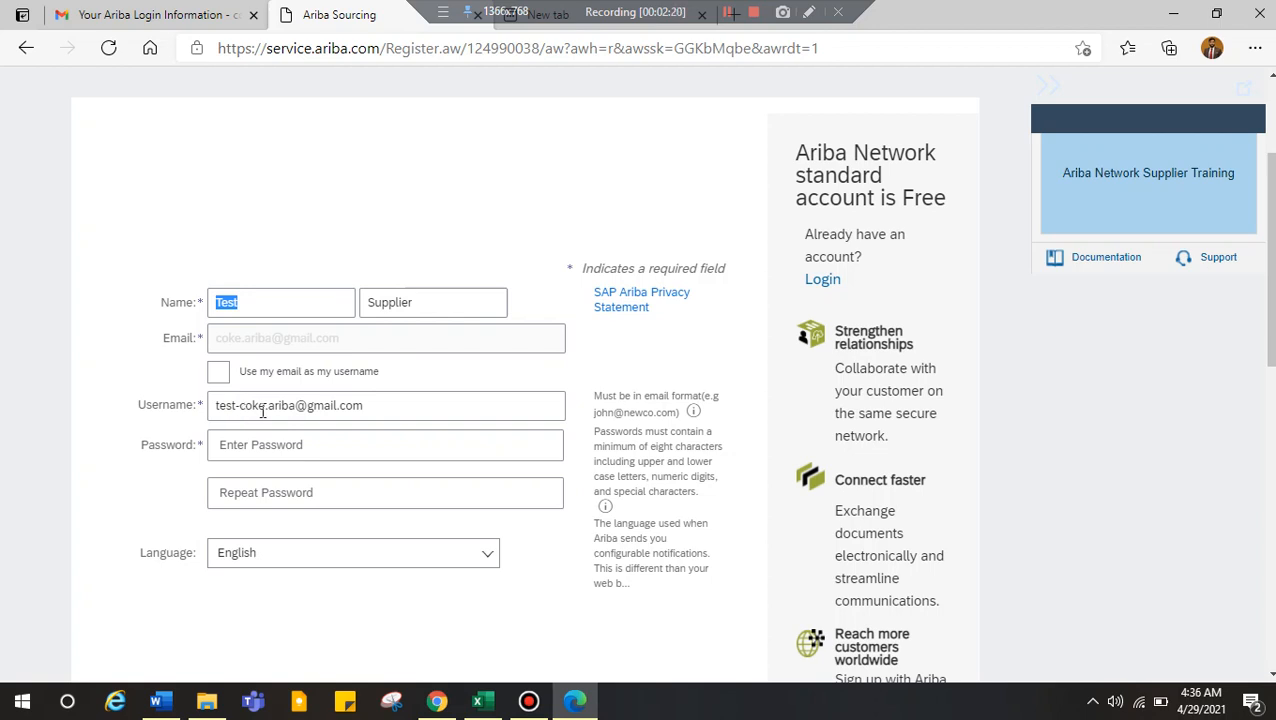
click(290, 452)
drag(590, 433, 695, 494)
click(697, 493)
click(341, 441)
scroll(343, 445, down, 1)
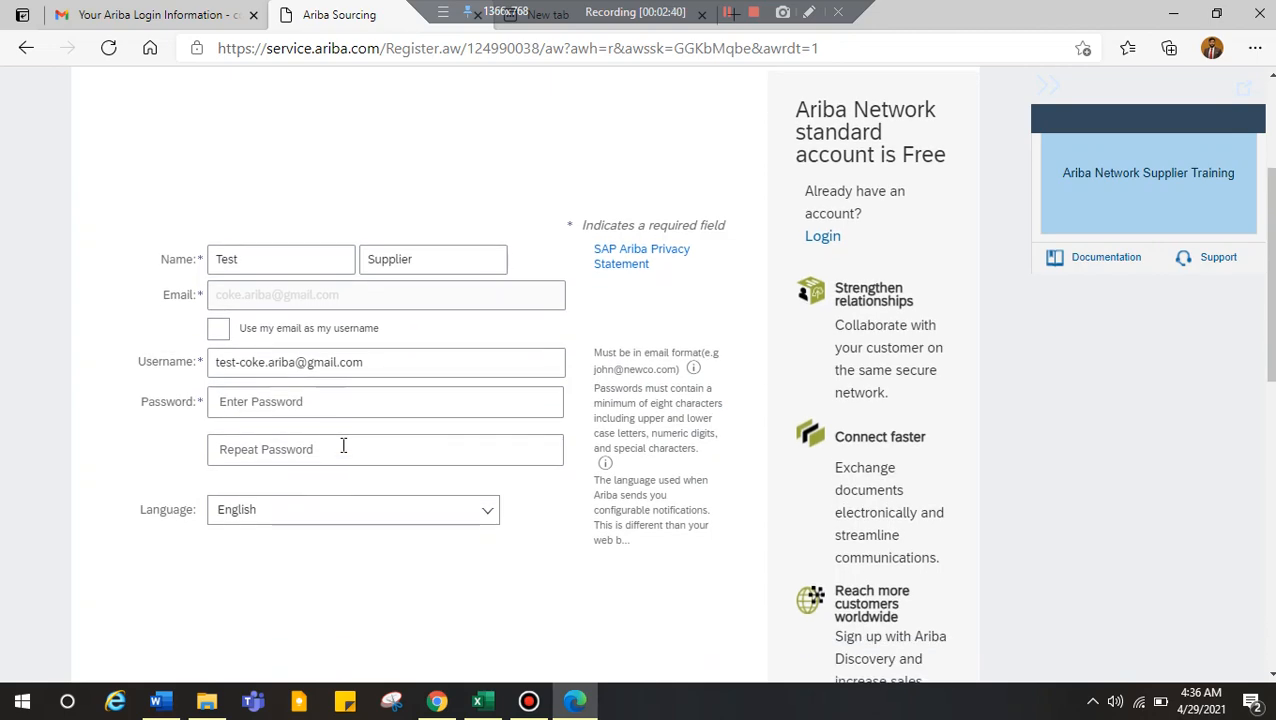
Agree to the Terms of Use and the SAP Ariba Privacy Statement.
scroll(343, 445, down, 2)
scroll(343, 445, down, 5)
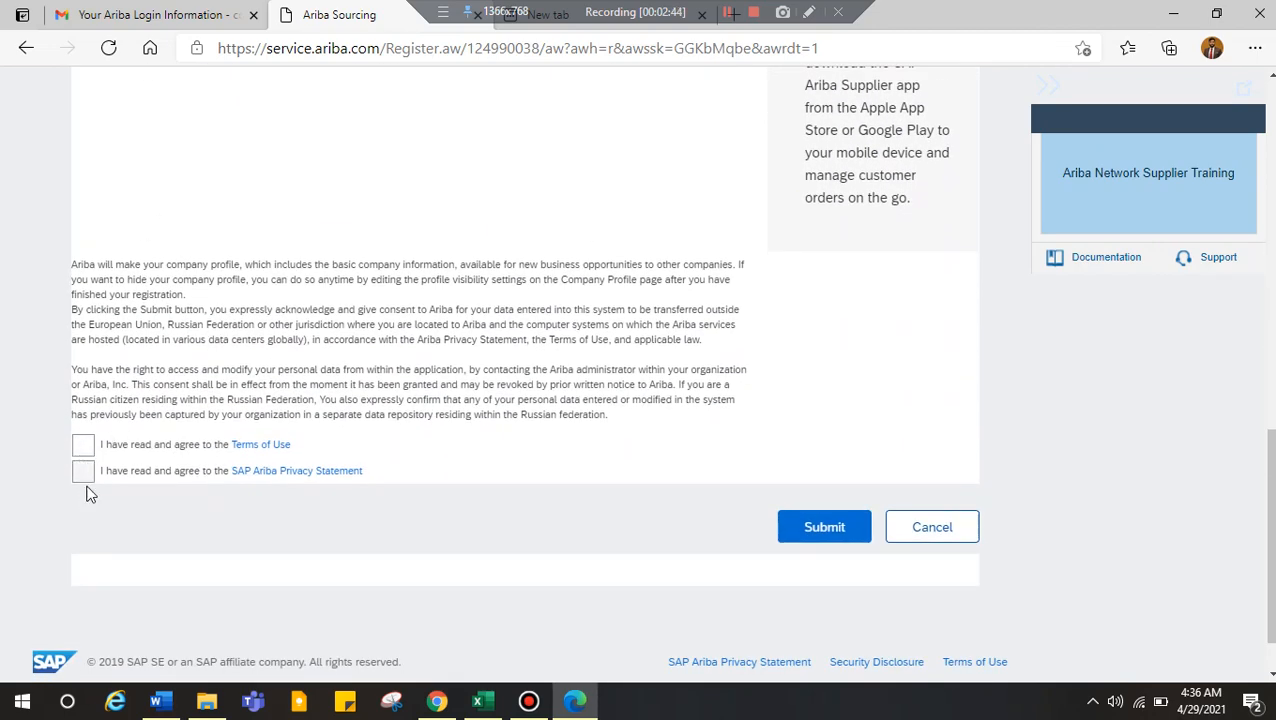
click(86, 450)
click(85, 475)
Choose the email address as the username, and enter and repeat the account password.
scroll(398, 413, up, 3)
scroll(398, 413, up, 3)
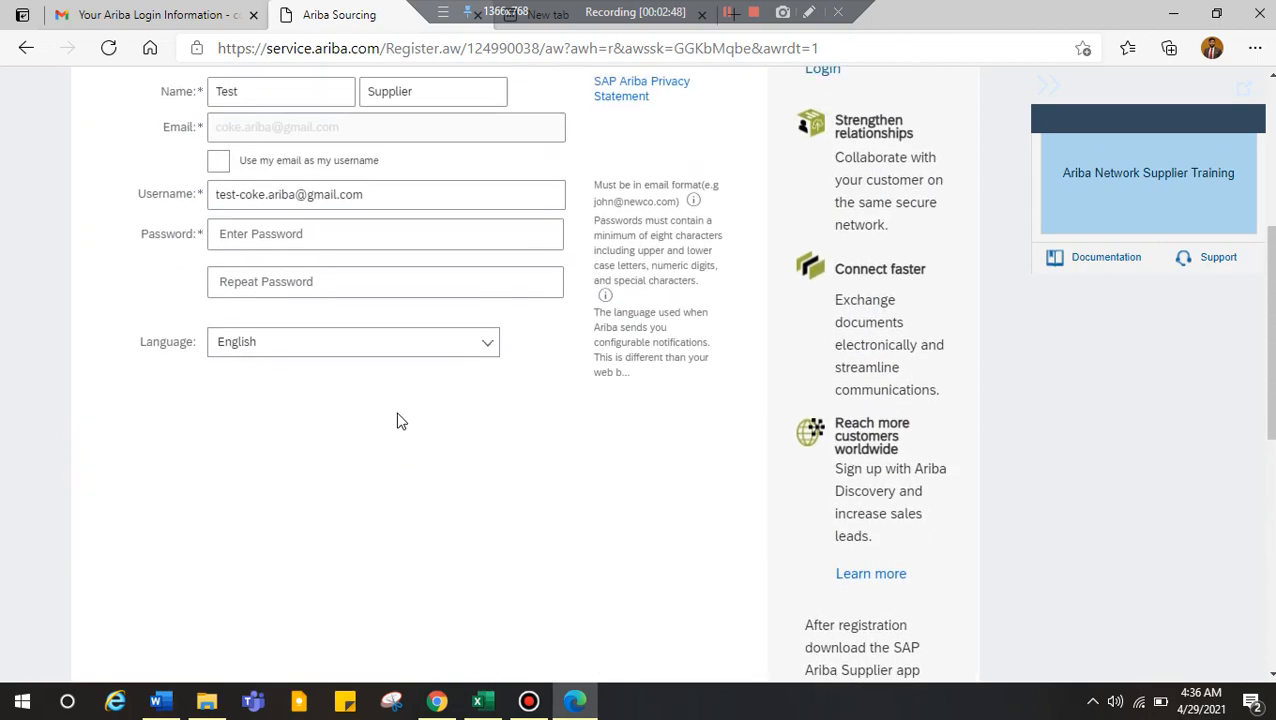
scroll(398, 420, up, 1)
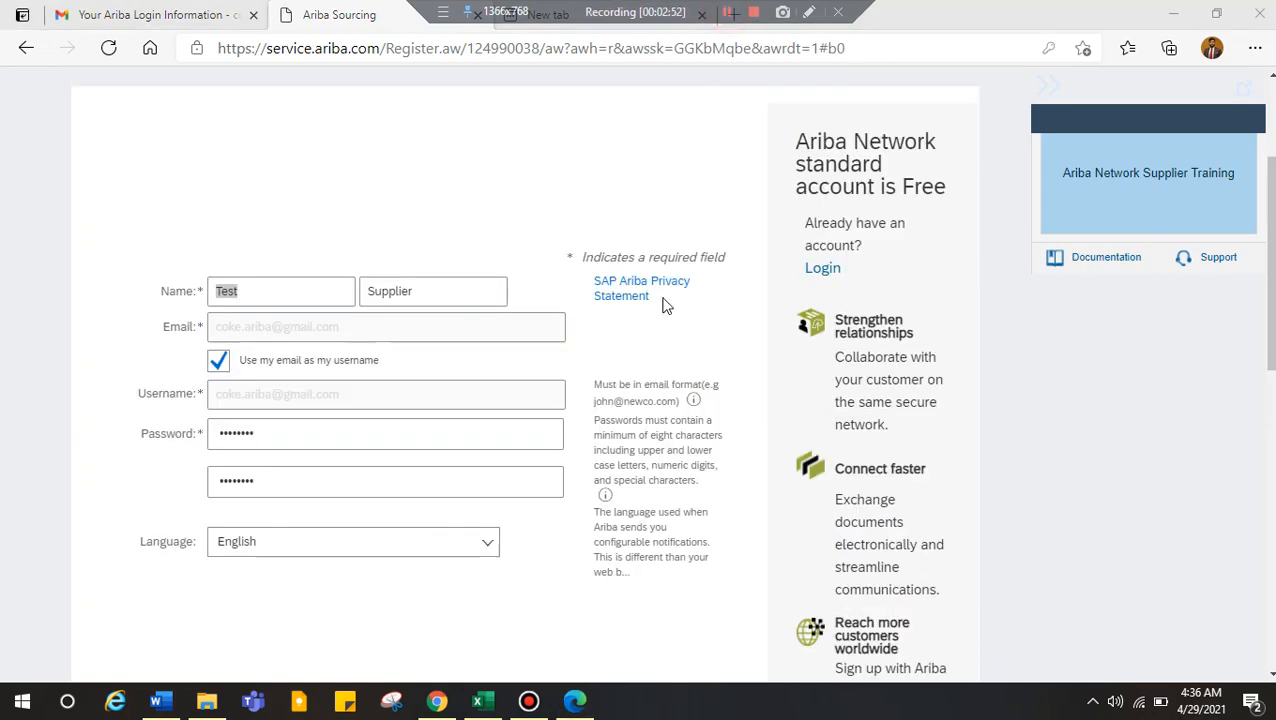
Check the filled-in registration form and try to submit it with the email address as the username.
scroll(664, 305, down, 3)
scroll(505, 379, down, 5)
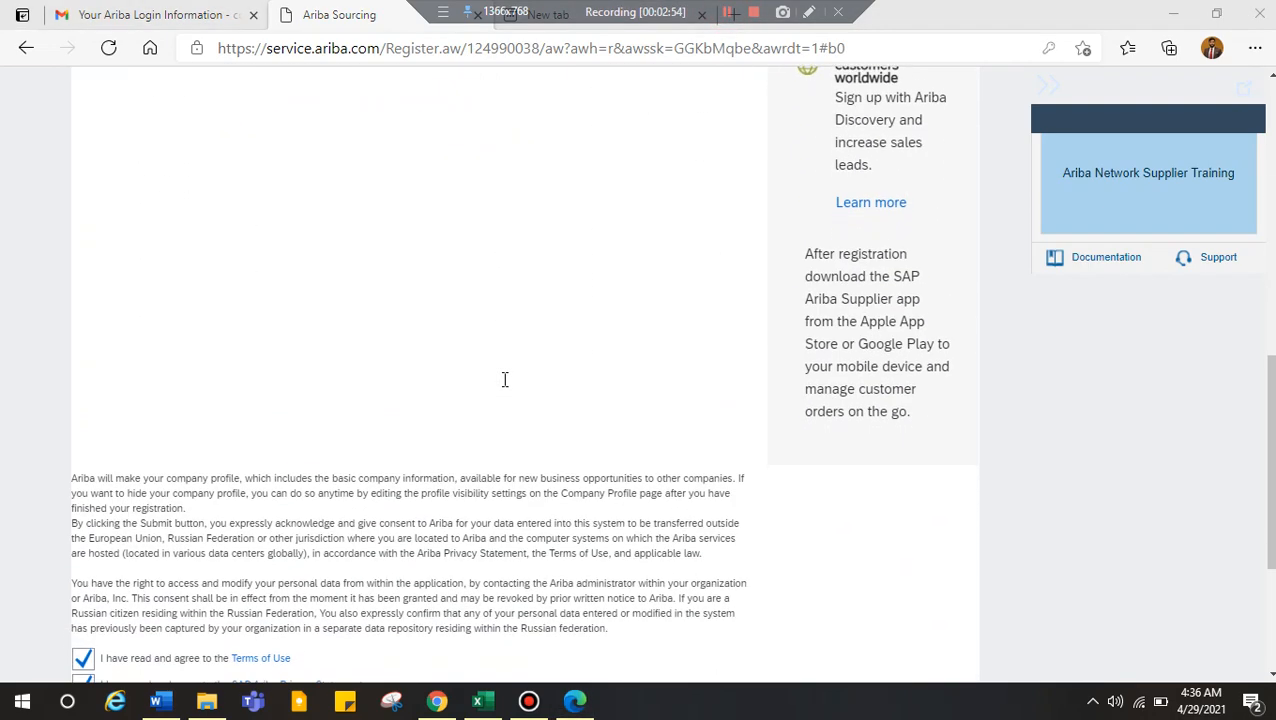
scroll(505, 379, up, 6)
scroll(505, 379, down, 1)
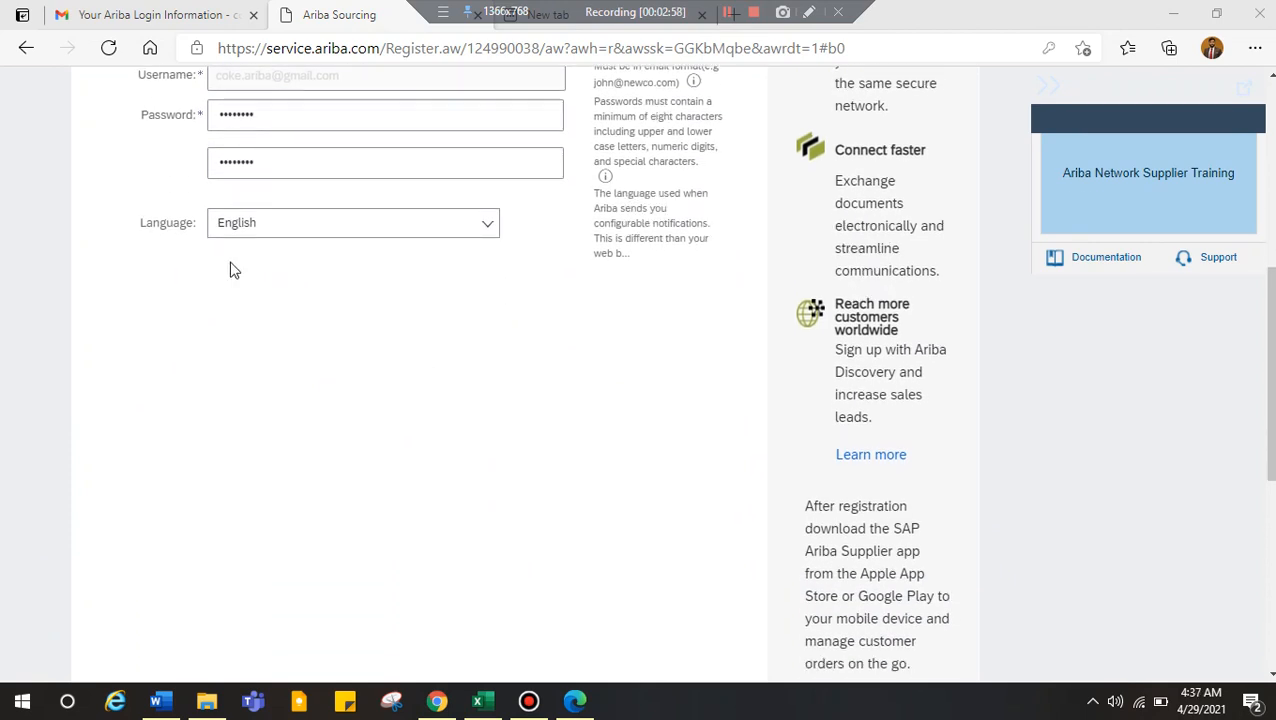
scroll(293, 438, down, 1)
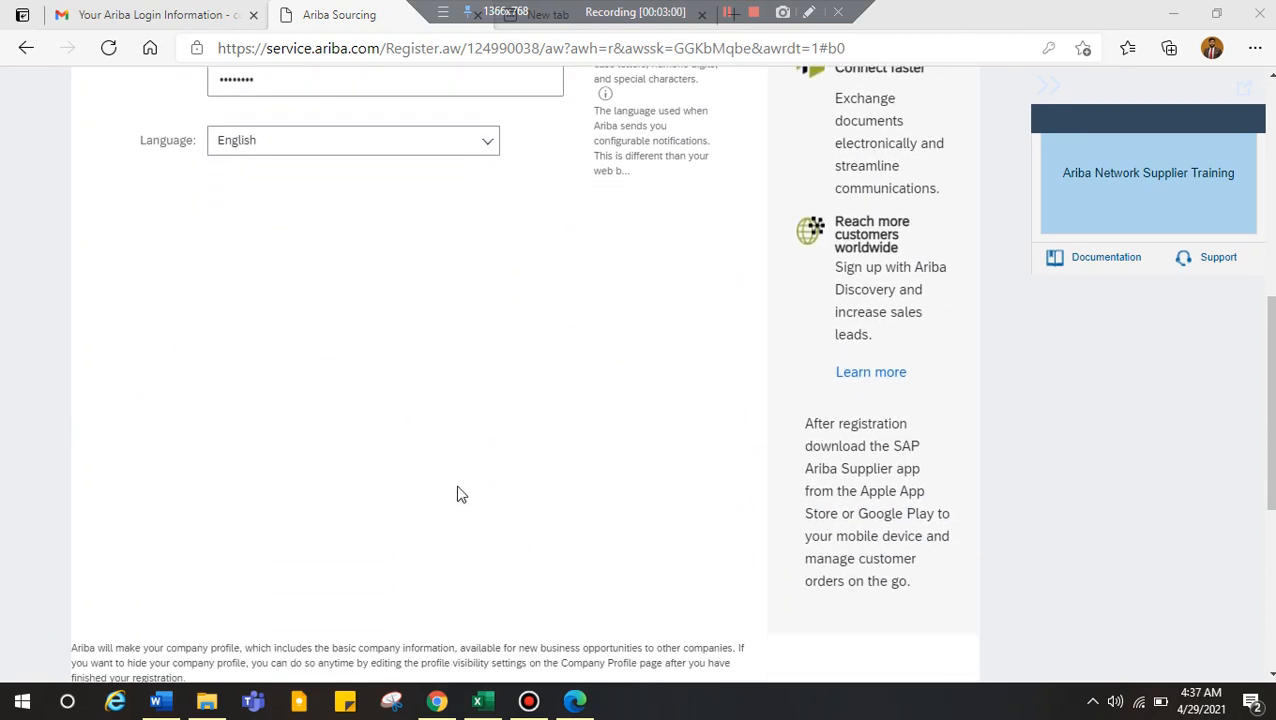
scroll(474, 560, down, 2)
scroll(474, 560, down, 3)
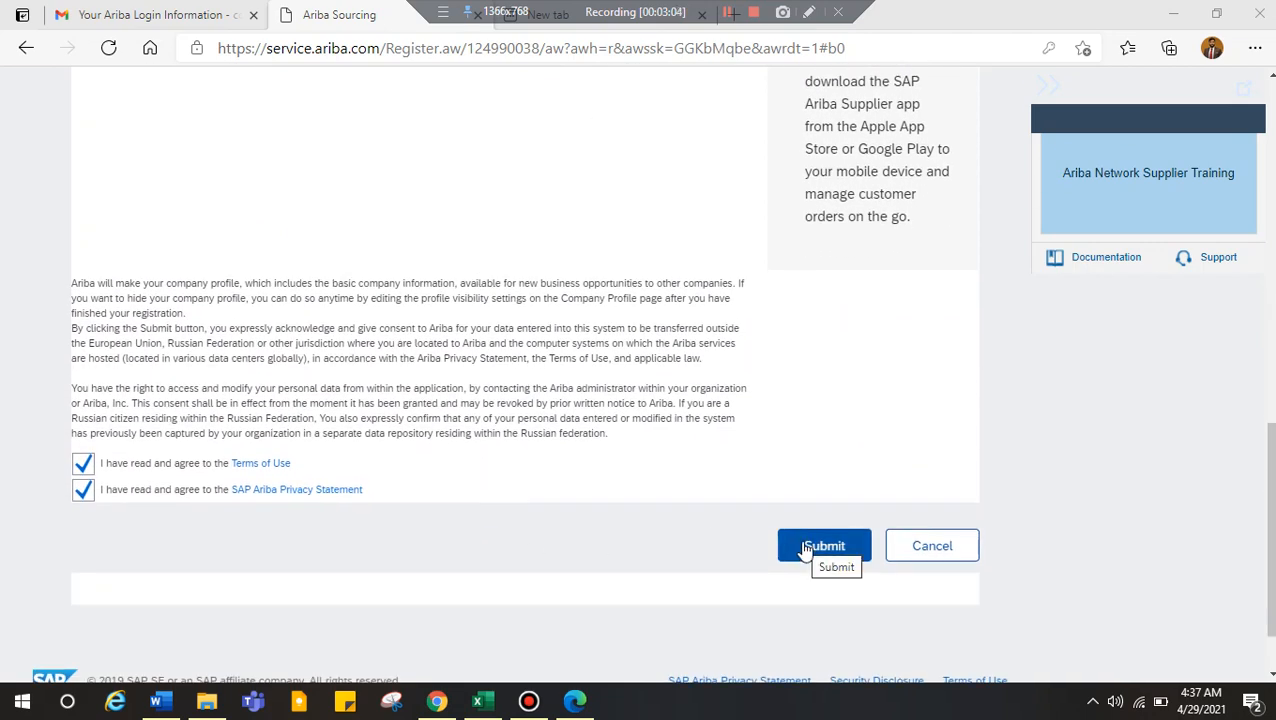
click(806, 547)
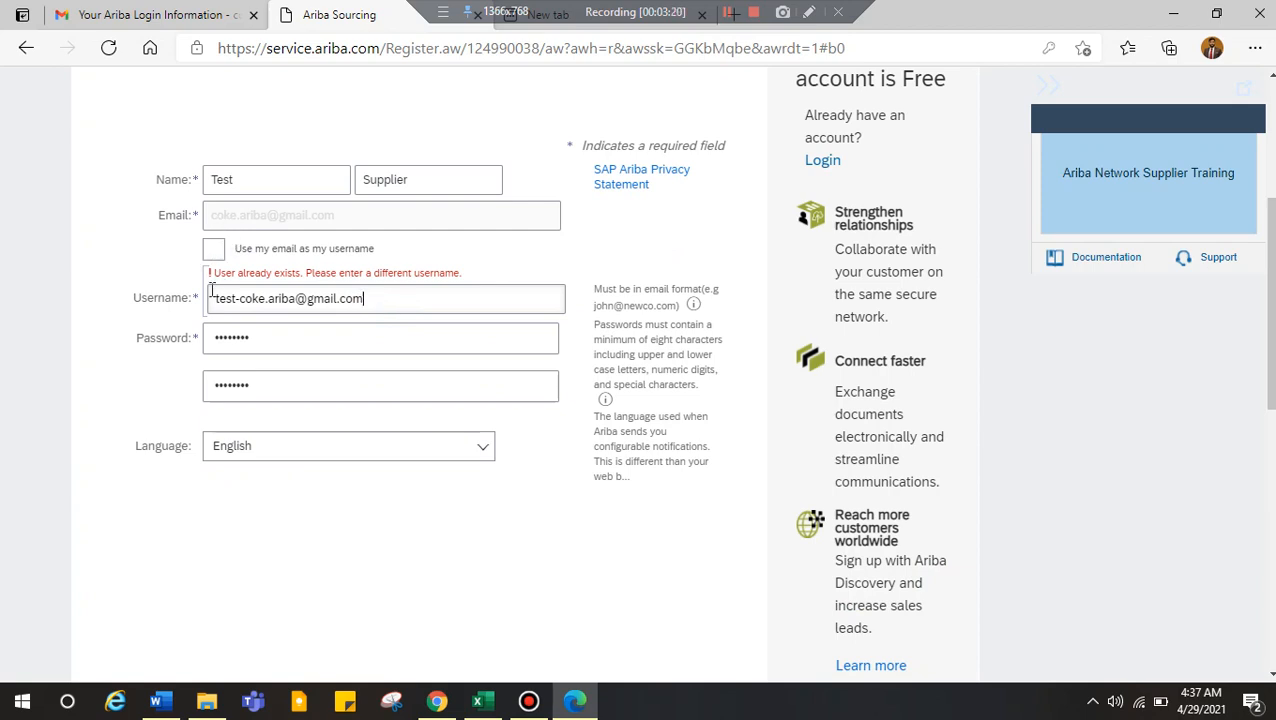
Append 12 to the username and resubmit the registration, accepting the domain that differs from the company's.
text(12)
scroll(489, 450, down, 4)
scroll(490, 452, down, 3)
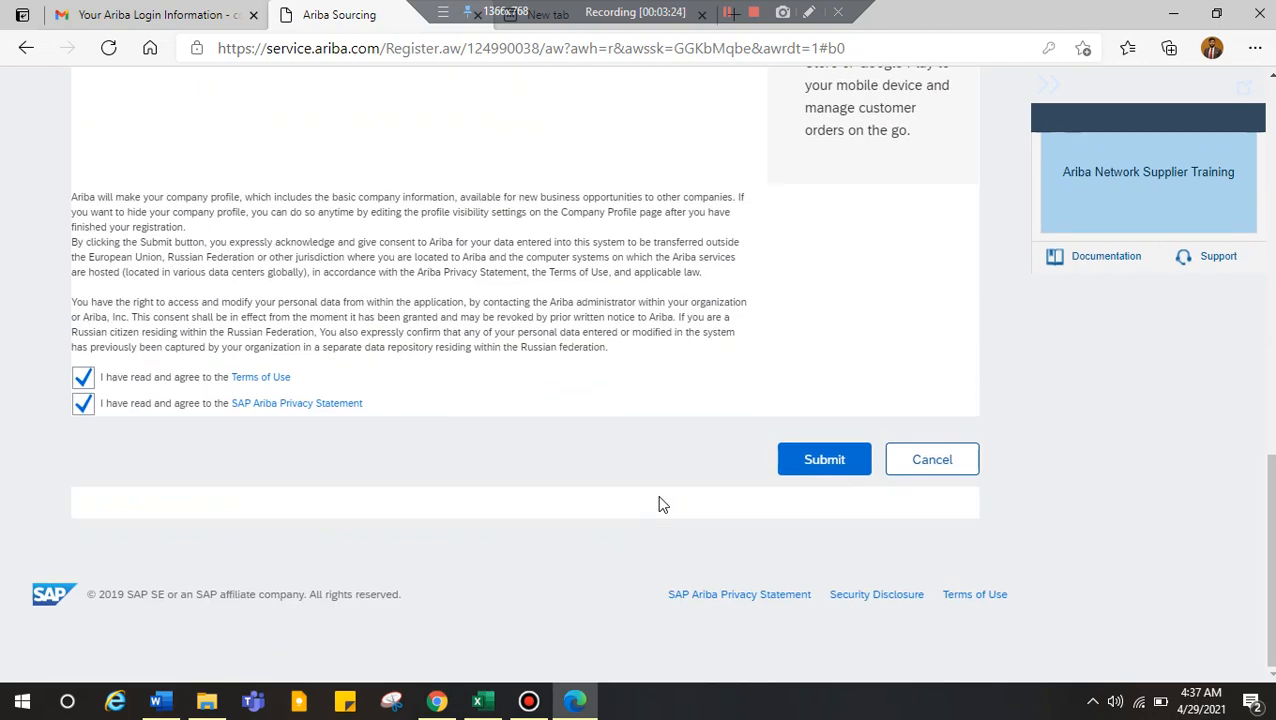
click(826, 460)
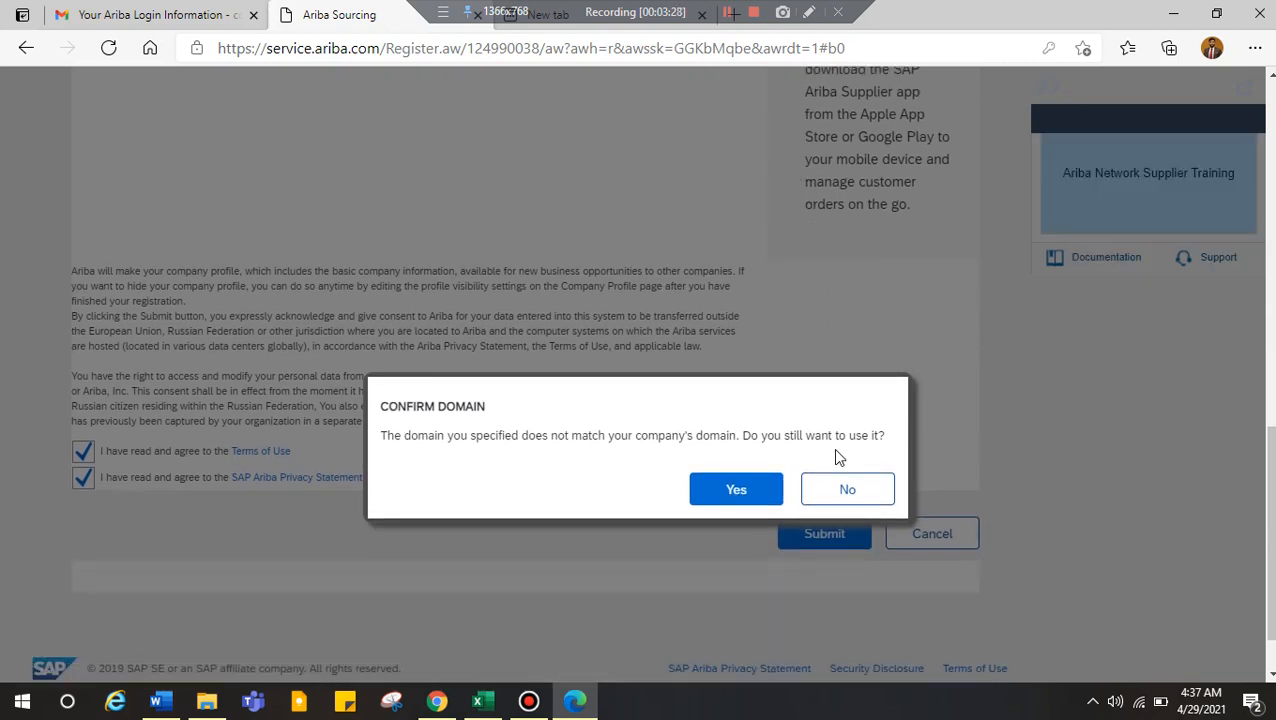
click(747, 486)
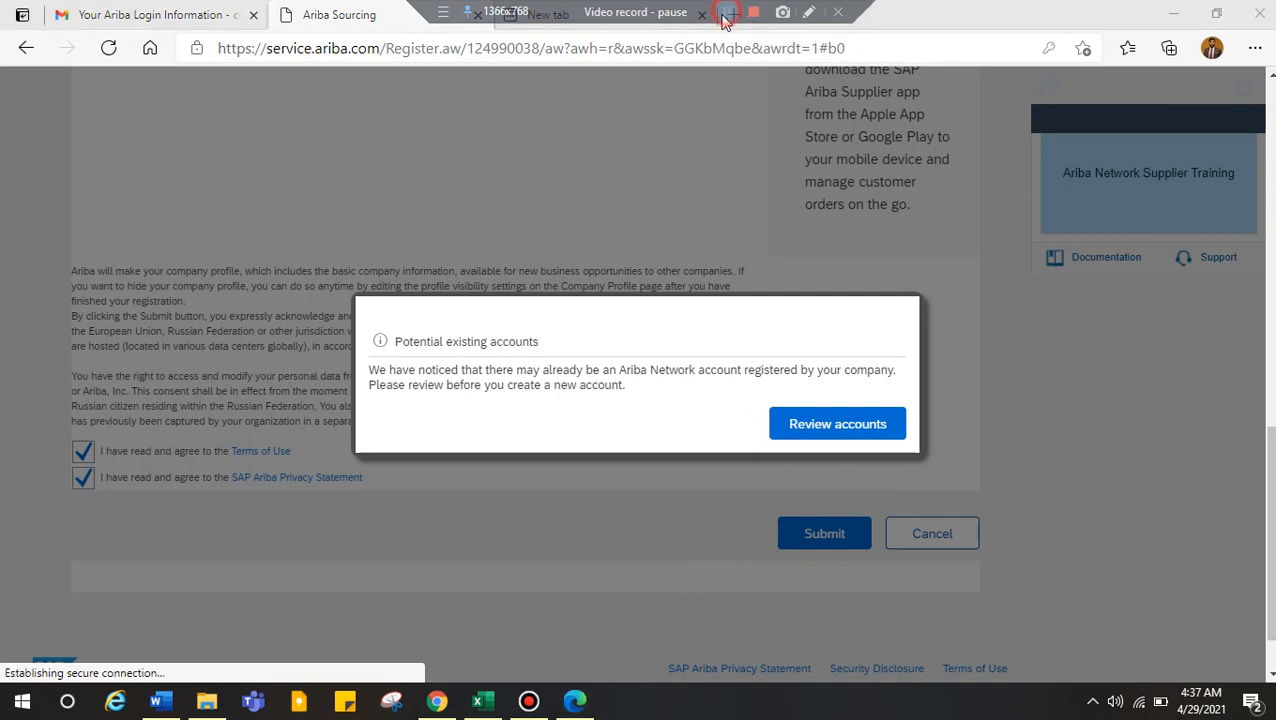
Review the potential existing accounts, continue the account creation and let the browser save the login.
click(818, 426)
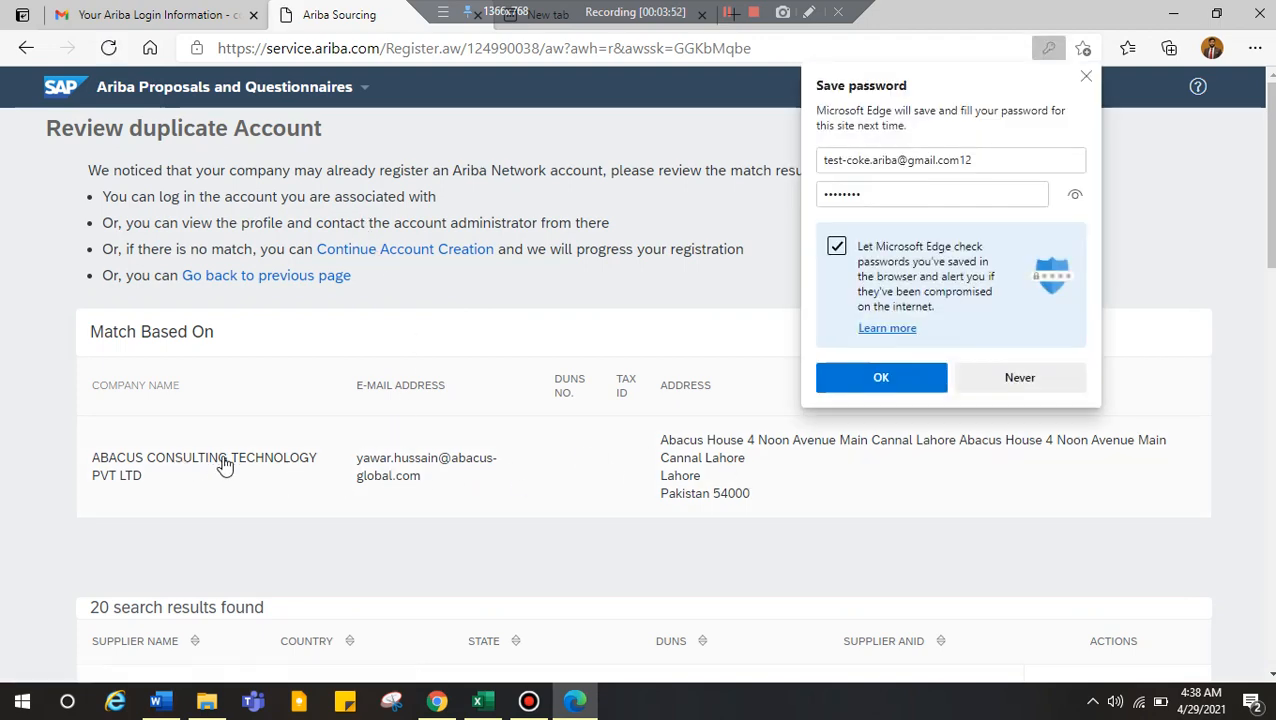
scroll(413, 475, down, 3)
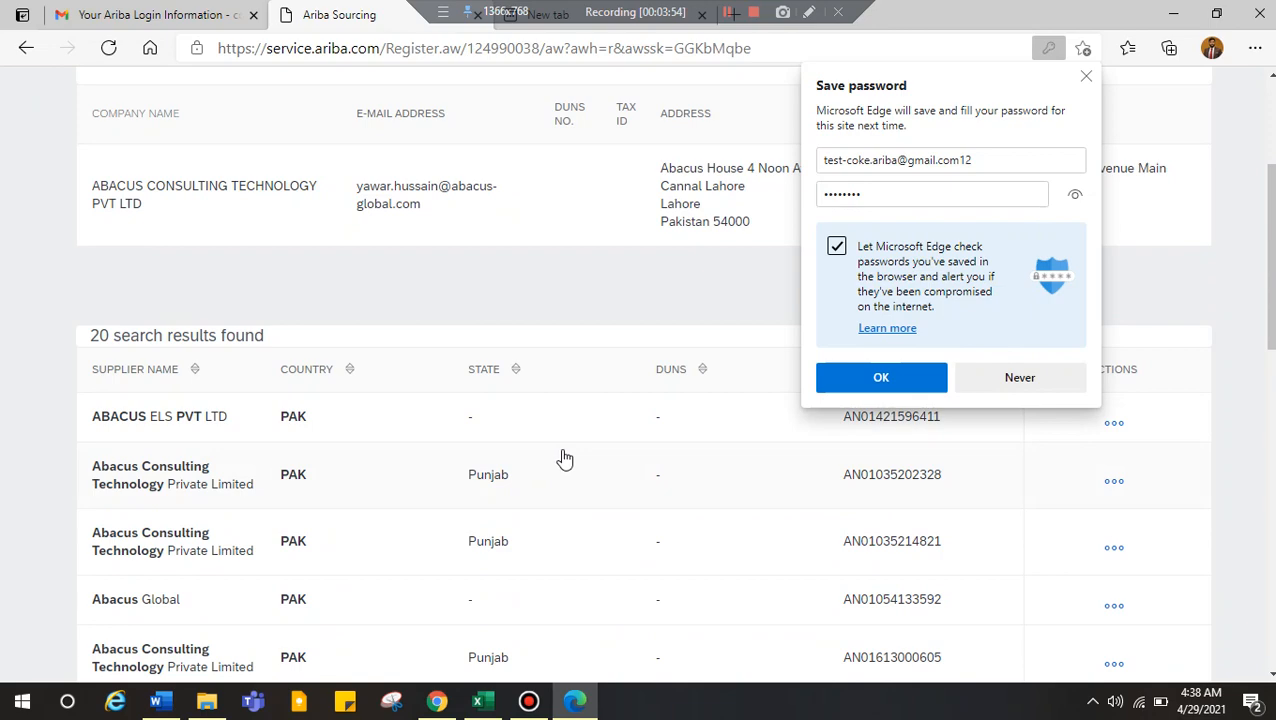
scroll(563, 459, up, 3)
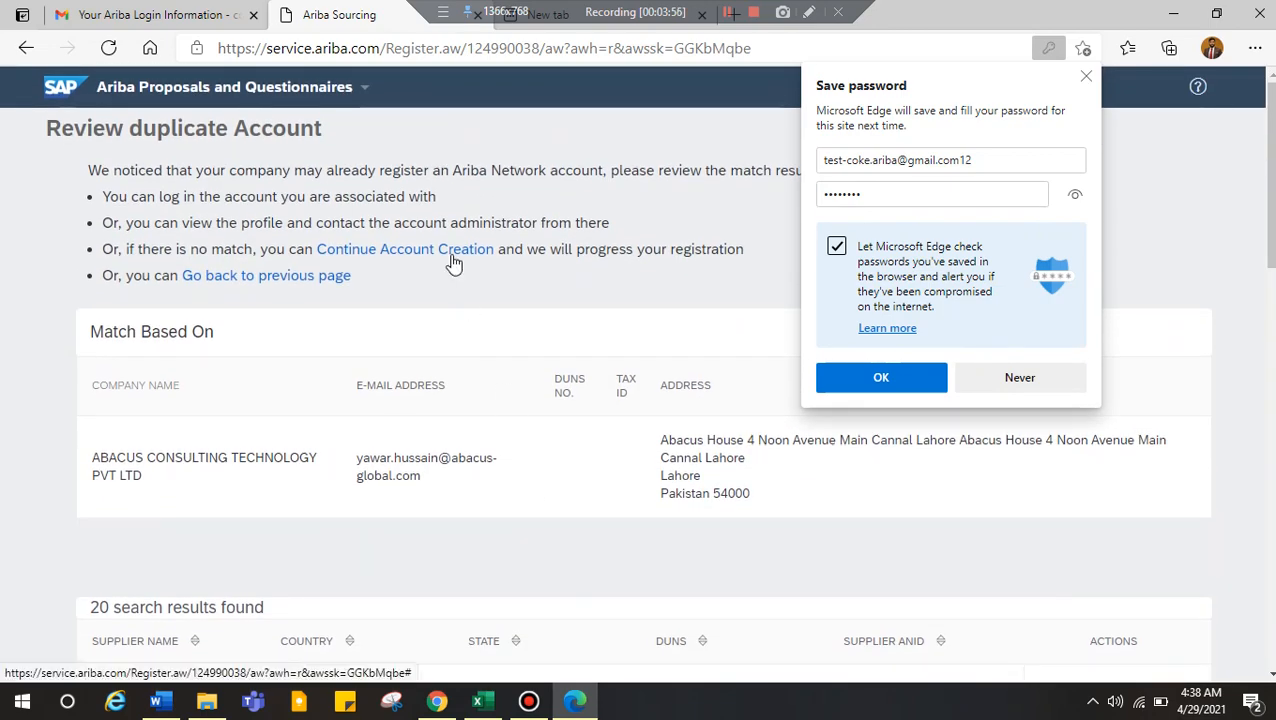
click(453, 262)
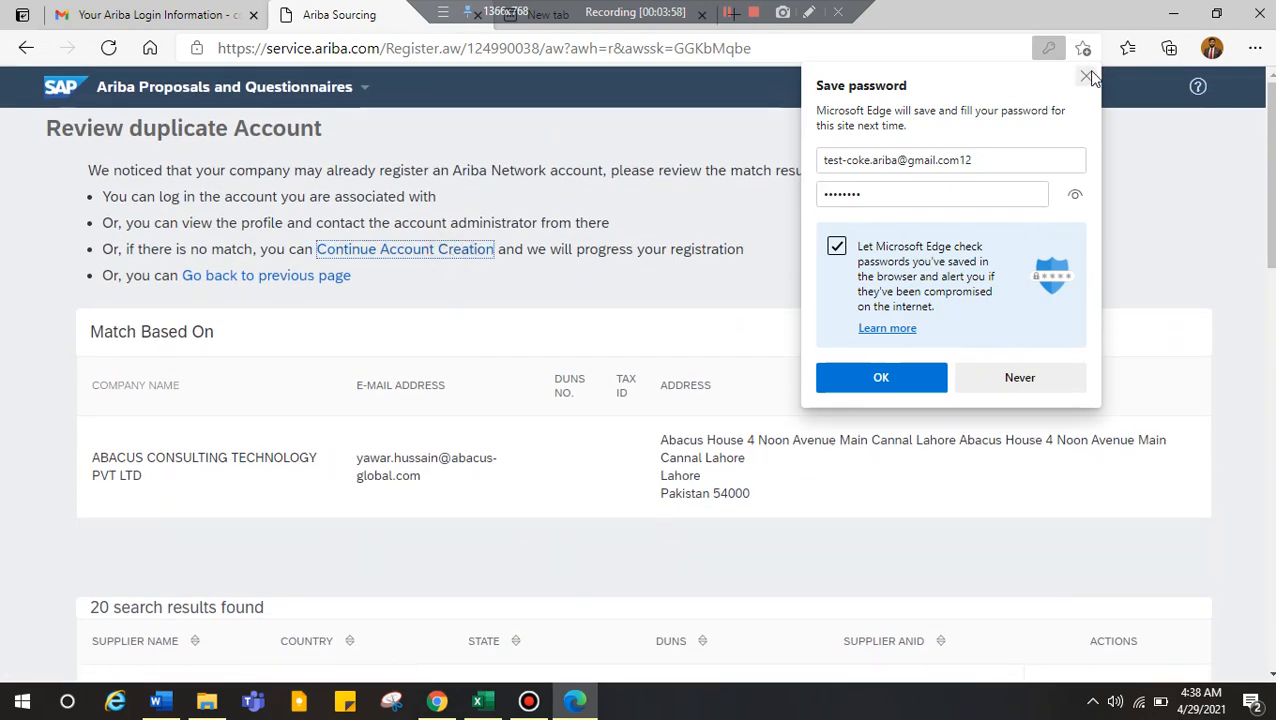
click(899, 382)
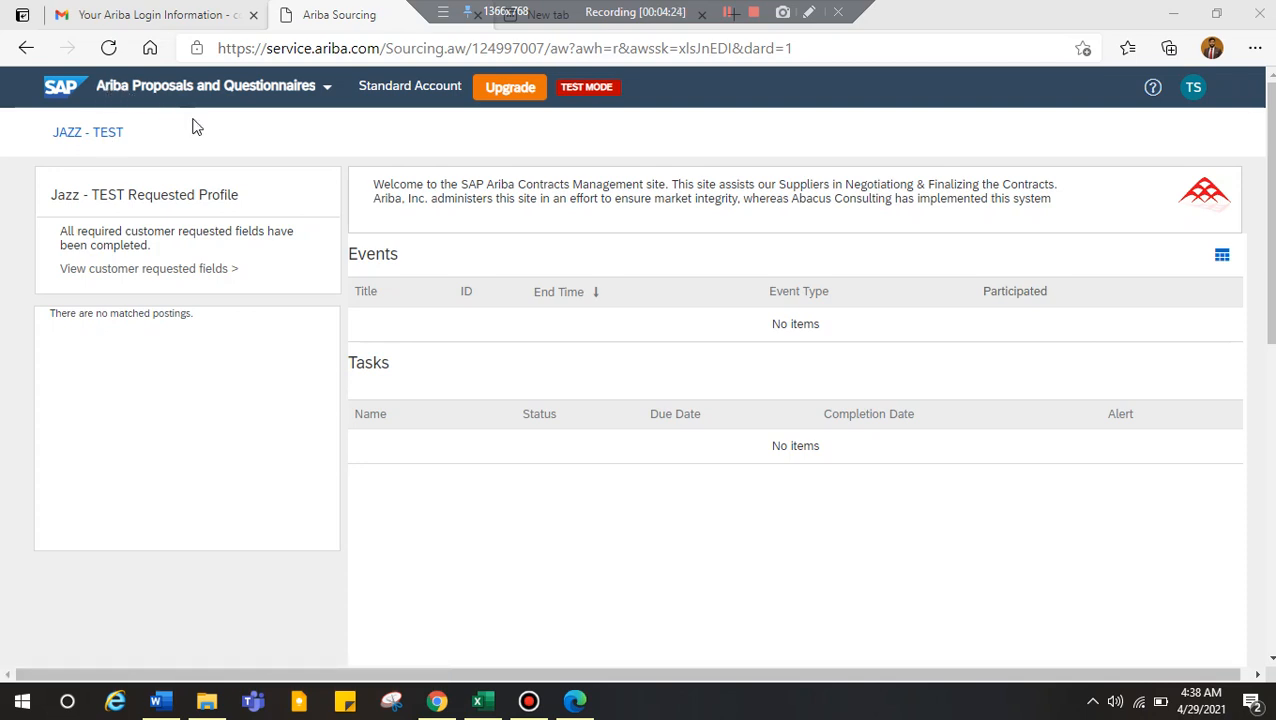
Switch from Ariba Proposals and Questionnaires to Ariba Contracts.
click(262, 88)
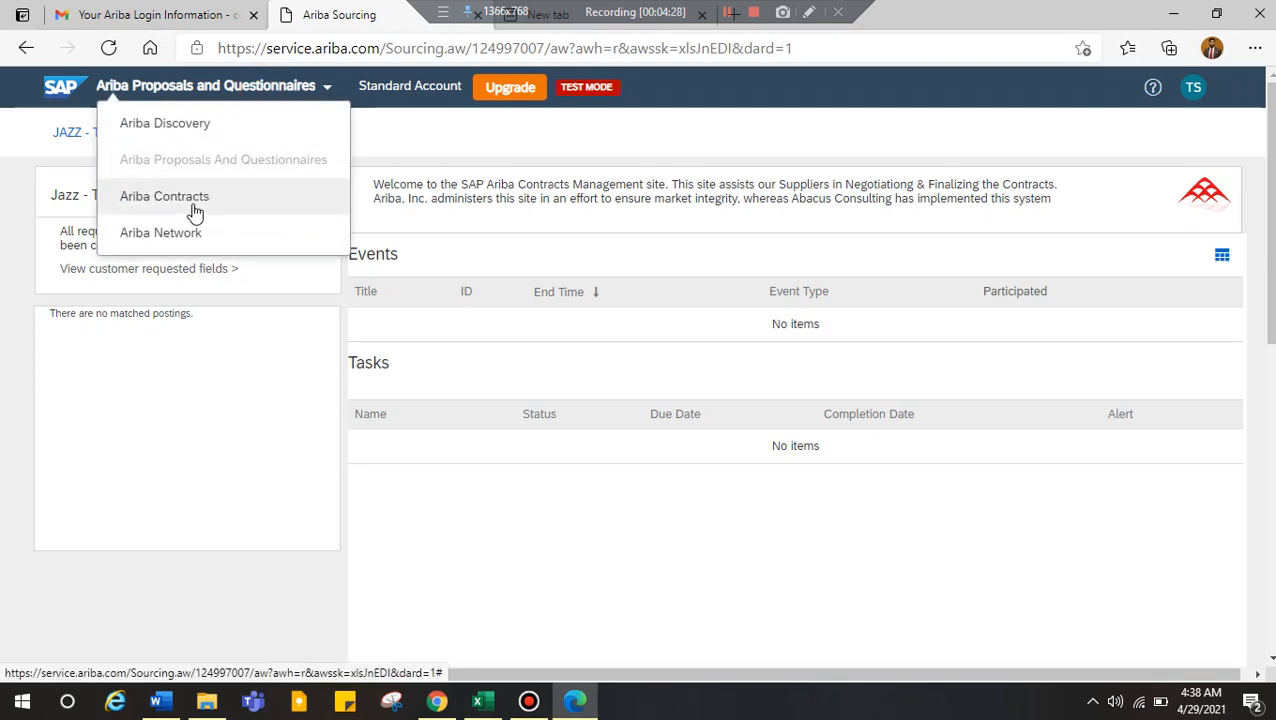
click(454, 154)
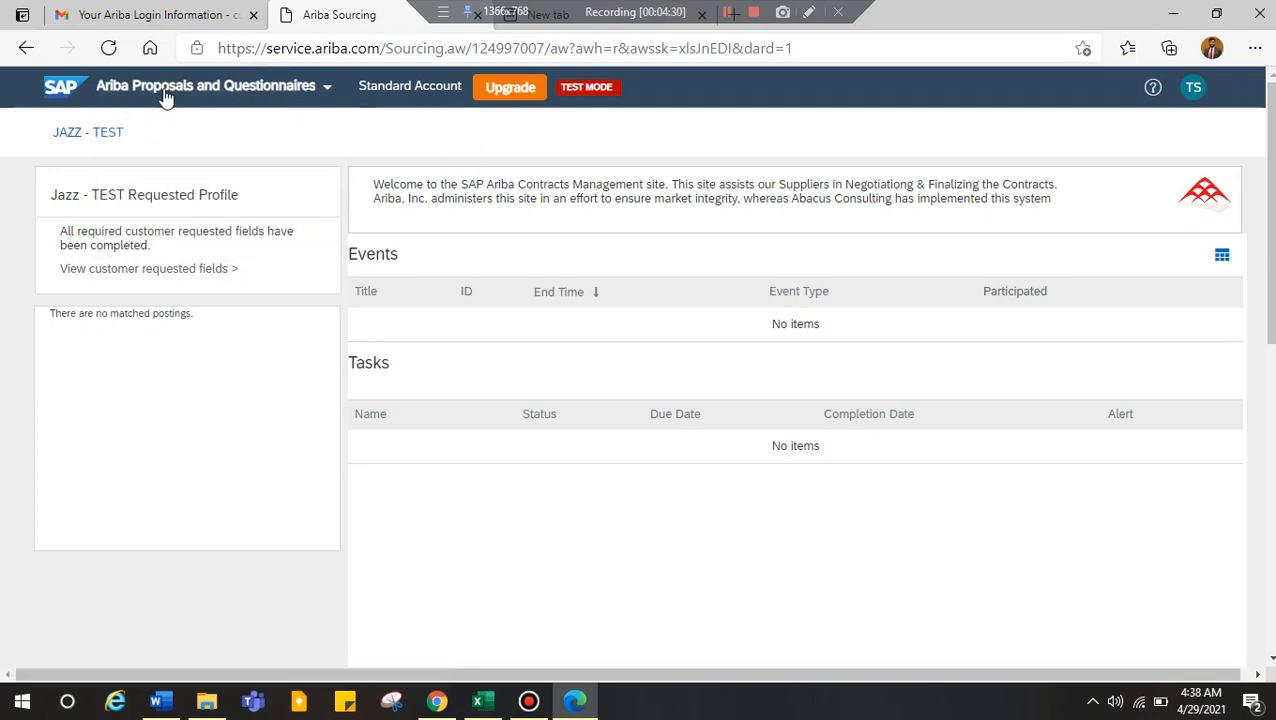
click(285, 92)
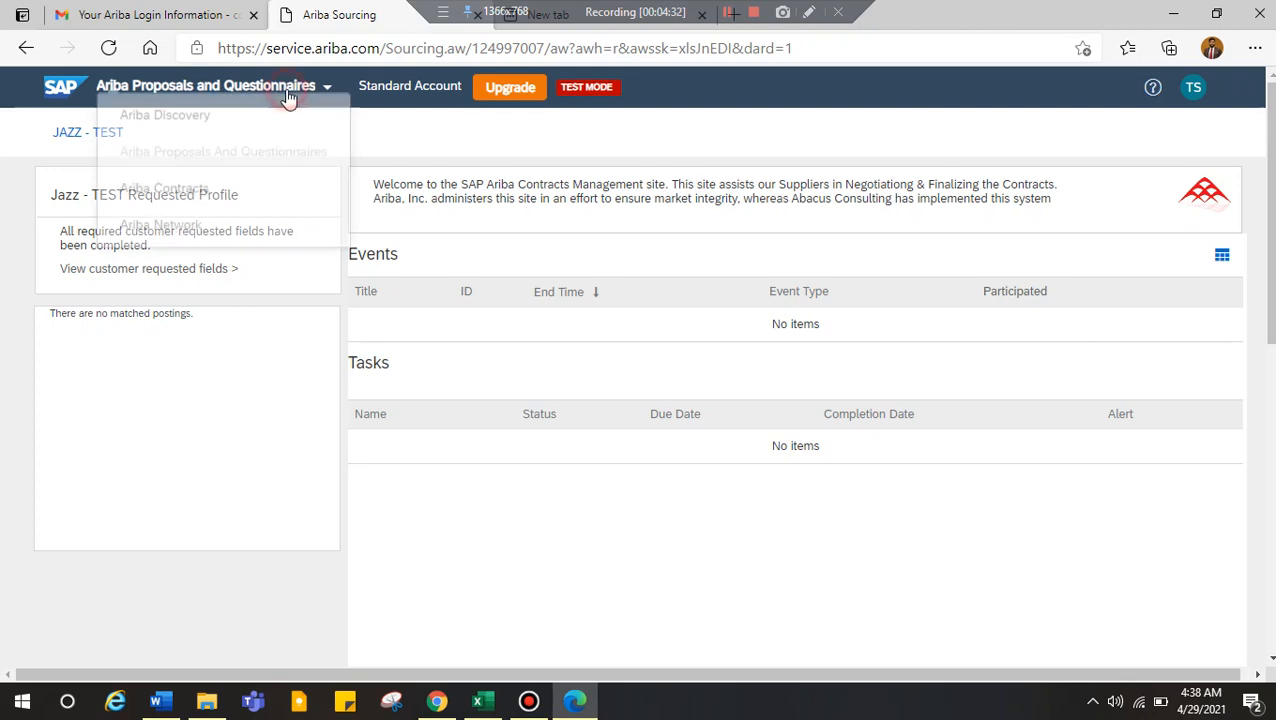
click(207, 199)
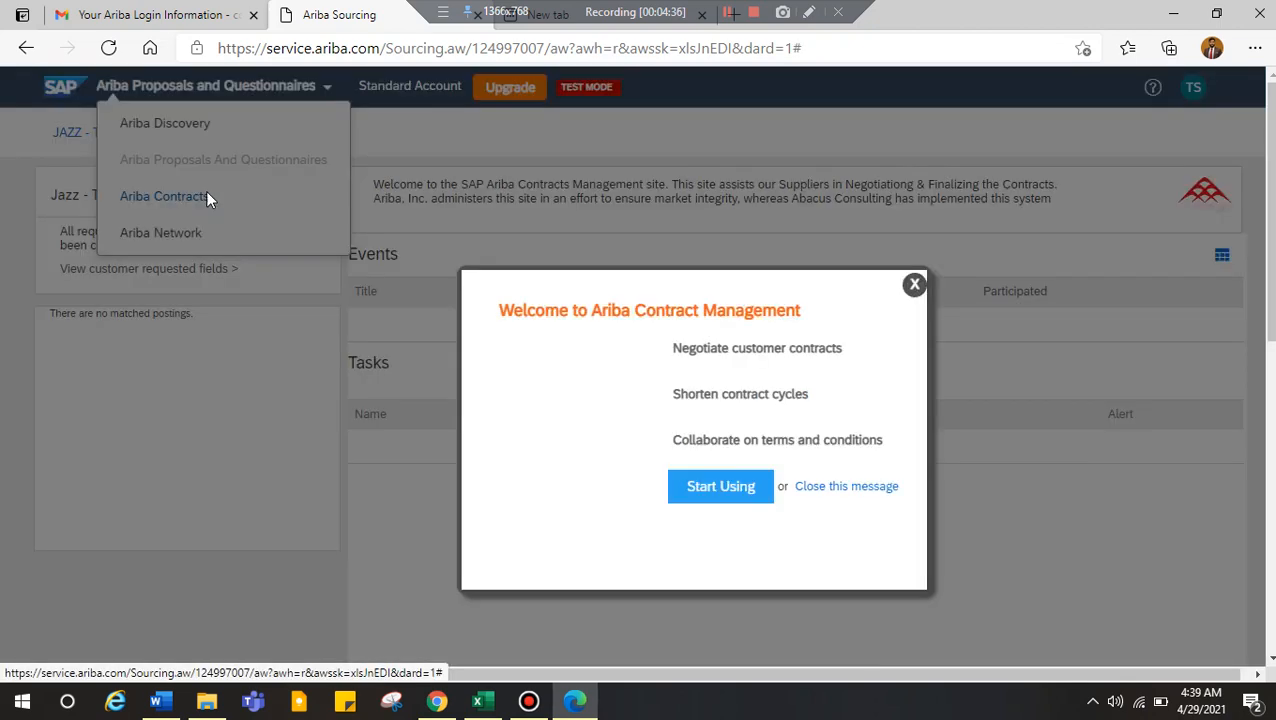